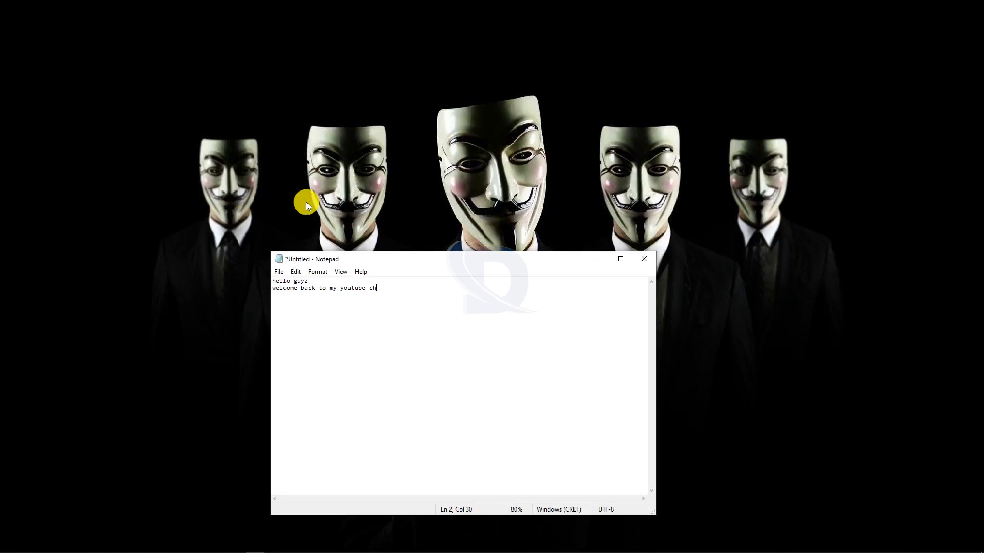
# - Complete the word "channel" and add the lines "i hope yo8u are doing well" and "today i'm going to show you...."
pyautogui.write('annel')
pyautogui.press('Return')
pyautogui.write('i hope yo8u are doing well')
pyautogui.press('Return')
pyautogui.write("today i'm going to show you....")
pyautogui.press('Return')
# - Write the topic line "How to rempove anything from background" beneath the introduction
pyautogui.write('How to create')
pyautogui.press('BackSpace')
pyautogui.press('BackSpace')
pyautogui.press('BackSpace')
pyautogui.press('BackSpace')
pyautogui.press('BackSpace')
pyautogui.press('BackSpace')
pyautogui.press('BackSpace')
pyautogui.write('rempove')
pyautogui.press('BackSpace')
pyautogui.press('BackSpace')
pyautogui.press('BackSpace')
pyautogui.press('BackSpace')
pyautogui.write('pove anything from nback ground the easys')
pyautogui.press('BackSpace')
pyautogui.press('BackSpace')
pyautogui.press('BackSpace')
pyautogui.press('BackSpace')
pyautogui.press('BackSpace')
pyautogui.press('BackSpace')
pyautogui.press('BackSpace')
pyautogui.press('BackSpace')
pyautogui.press('BackSpace')
pyautogui.press('BackSpace')
pyautogui.press('BackSpace')
pyautogui.press('BackSpace')
pyautogui.press('BackSpace')
pyautogui.press('BackSpace')
pyautogui.press('BackSpace')
pyautogui.press('BackSpace')
pyautogui.press('BackSpace')
pyautogui.press('BackSpace')
pyautogui.press('BackSpace')
pyautogui.press('BackSpace')
pyautogui.write('backgroun')
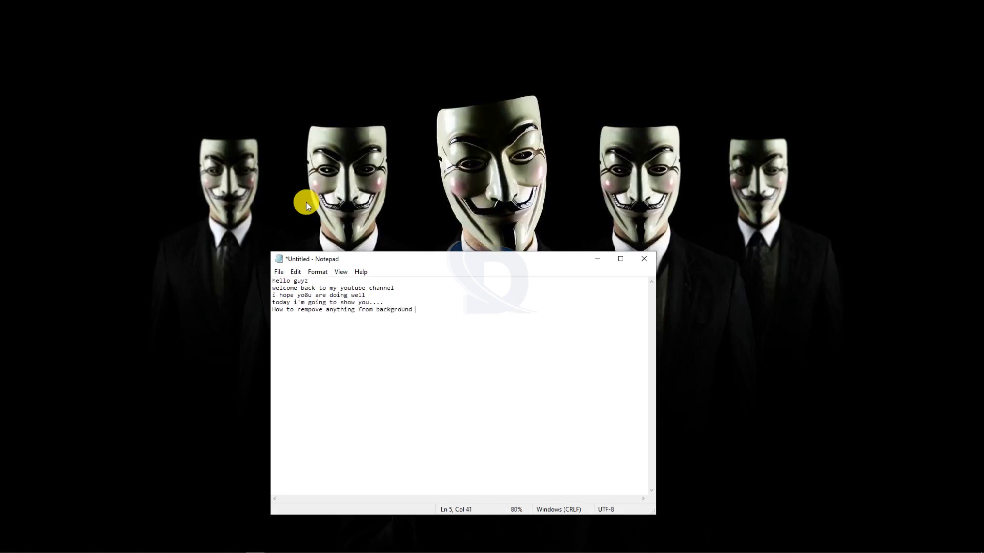
# - Correct the spelling to "remove" and finish the topic line with "in ADOBE PHOTOSHOP...."
pyautogui.press('Left')
pyautogui.press('Left')
pyautogui.press('Left')
pyautogui.press('Left')
pyautogui.press('Left')
pyautogui.press('Left')
pyautogui.press('Left')
pyautogui.press('BackSpace')
pyautogui.press('End')
pyautogui.write('in ADOBE PHOTOSHOP.... ')
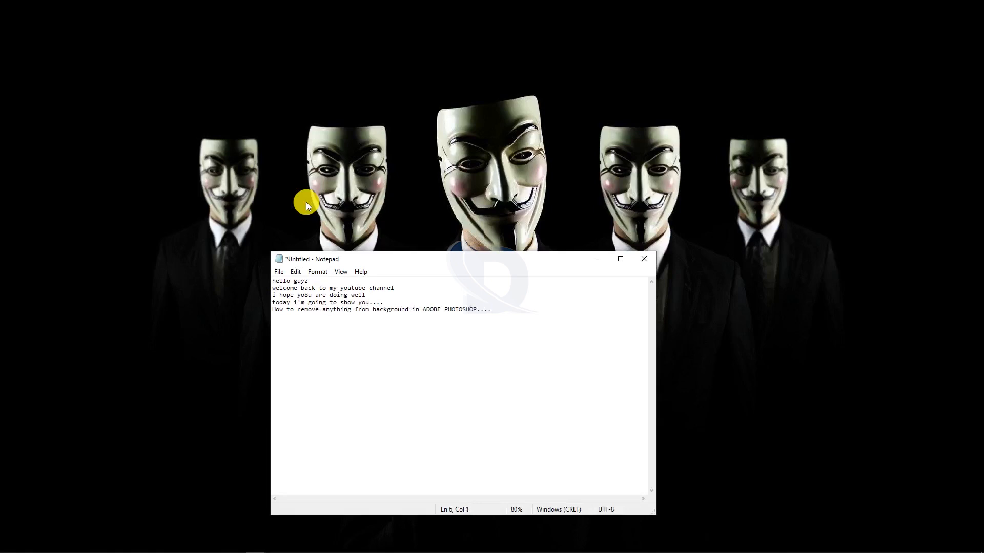
pyautogui.write("i'm showing")
pyautogui.press('BackSpace')
pyautogui.press('BackSpace')
pyautogui.press('BackSpace')
pyautogui.press('BackSpace')
pyautogui.press('BackSpace')
pyautogui.press('BackSpace')
pyautogui.press('BackSpace')
pyautogui.press('BackSpace')
pyautogui.press('BackSpace')
pyautogui.press('BackSpace')
pyautogui.press('BackSpace')
# - Add the lines "i know the 3 tricks of remove anything from anywhere" and "so i'm here to teach you,,,"
pyautogui.write('i nkow')
pyautogui.press('BackSpace')
pyautogui.press('BackSpace')
pyautogui.press('BackSpace')
pyautogui.press('BackSpace')
pyautogui.press('BackSpace')
pyautogui.write('knw')
pyautogui.press('BackSpace')
pyautogui.press('BackSpace')
pyautogui.press('BackSpace')
pyautogui.write('know the 3 tricks of this')
pyautogui.press('BackSpace')
pyautogui.press('BackSpace')
pyautogui.press('BackSpace')
pyautogui.press('BackSpace')
pyautogui.press('BackSpace')
pyautogui.write("remove anything from anywhere so i'm here to teach you,,,")
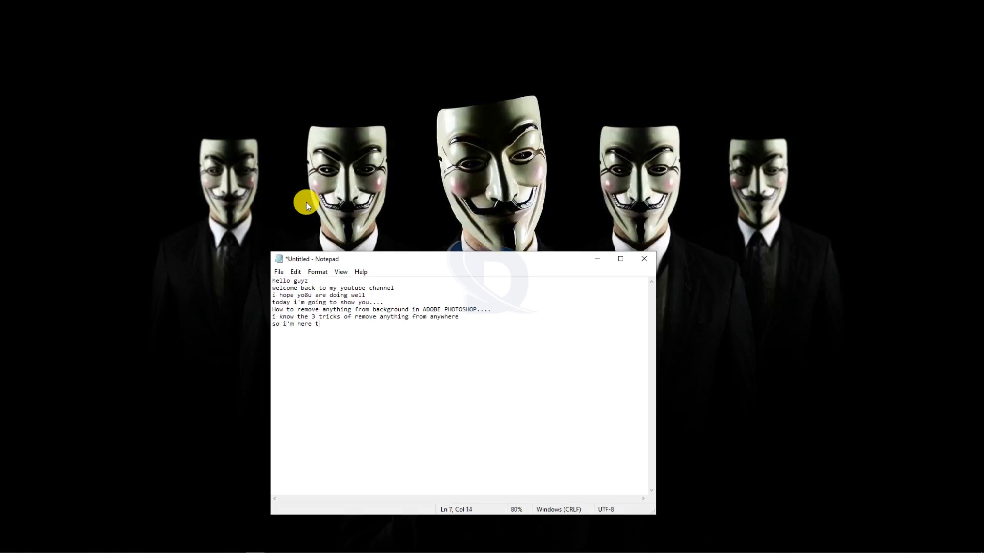
# - Add "hoe to do it perfectly", a blank line, "so, let's begin the video" and "open phpotoshop" to the note
pyautogui.press('Return')
pyautogui.write('hoe to do it perfectlky')
pyautogui.press('BackSpace')
pyautogui.press('BackSpace')
pyautogui.write('y')
pyautogui.press('Return')
pyautogui.press('Return')
pyautogui.write("so, let's begin the video ")
pyautogui.write('open phpotoshop')
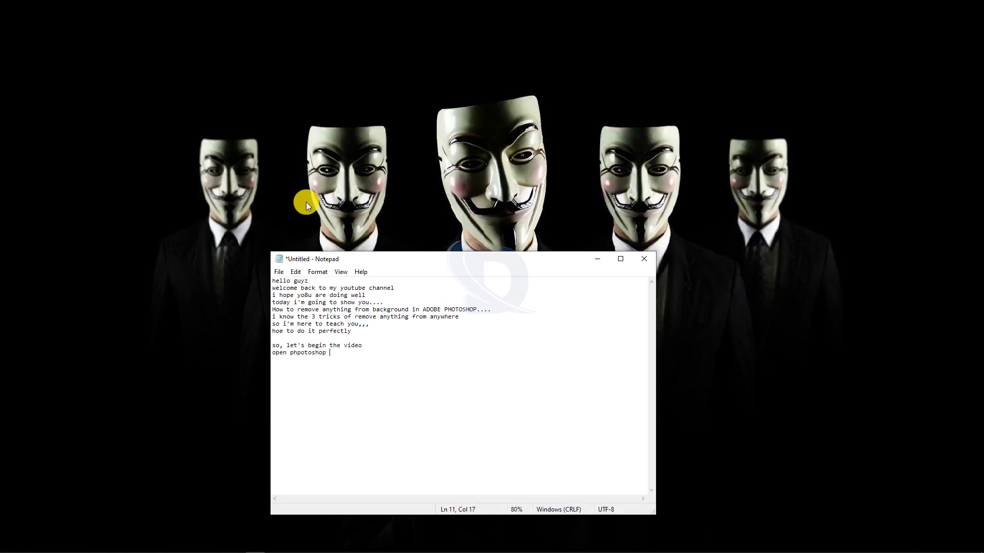
# - Switch to Photoshop and look through the open images
pyautogui.click(189, 539)
pyautogui.click(277, 34)
pyautogui.click(437, 35)
# - Switch back to Notepad and add the line "i'mn using these 3 images to this video...."
pyautogui.click(255, 540)
pyautogui.press('Return')
pyautogui.write("i'mn using these 3 images to this ")
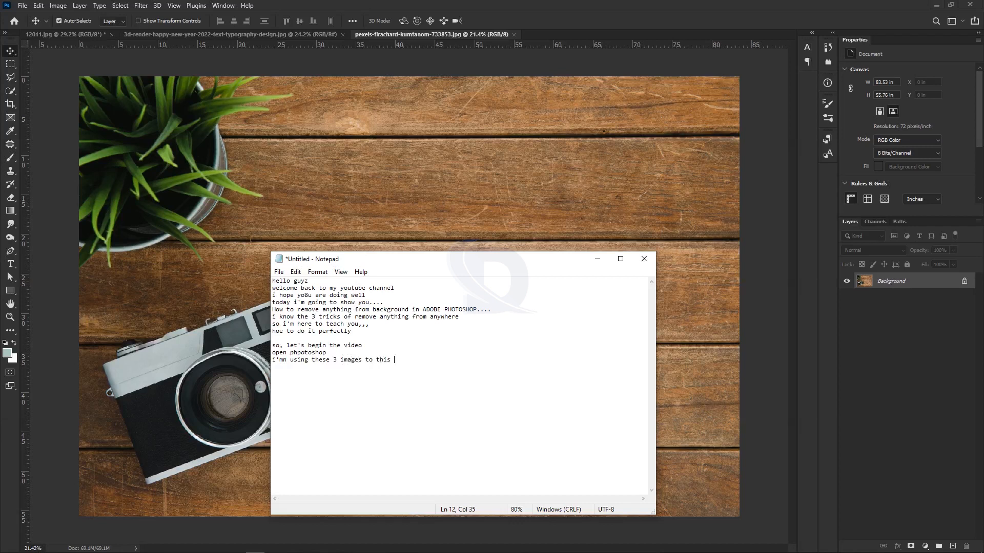
pyautogui.write('video')
# - Add "so method no 1 is.....", "Content aware tool...." and "select that specific area which you want to remove it from the background or frame...."
pyautogui.write('method ')
pyautogui.write('ntent aware toool')
pyautogui.write('....')
pyautogui.press('Return')
pyautogui.write('select that specific area')
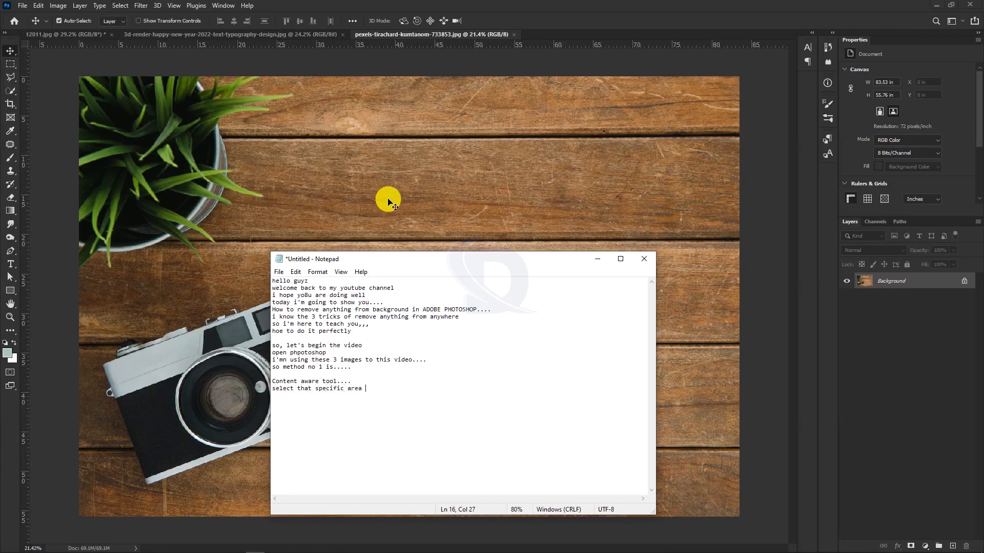
pyautogui.write(' which you want to remove it from the background or frame....')
# - Switch to Photoshop and outline the camera with a closed Polygonal Lasso selection
pyautogui.click(336, 211)
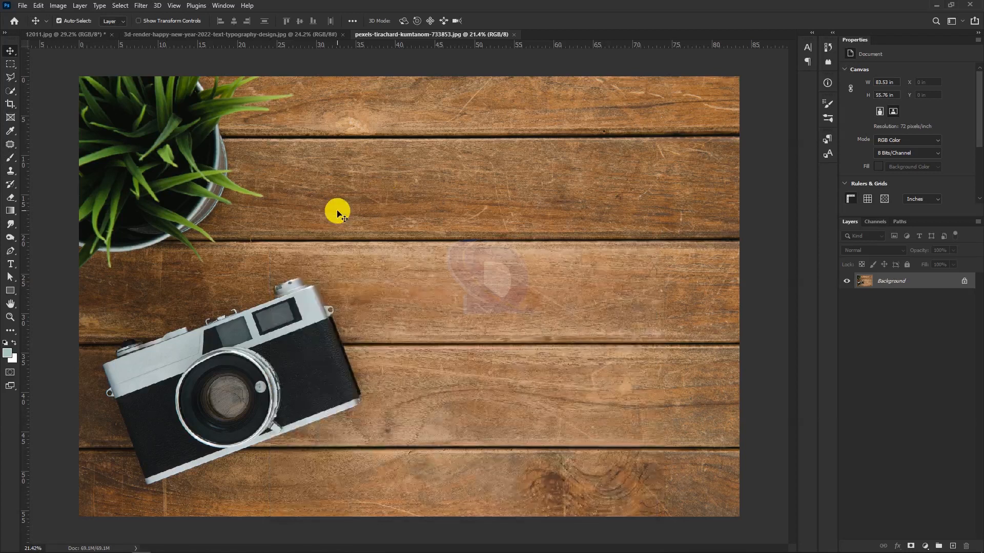
pyautogui.click(10, 77)
pyautogui.click(102, 330)
pyautogui.click(165, 317)
pyautogui.click(285, 261)
pyautogui.click(343, 276)
pyautogui.click(363, 412)
pyautogui.click(142, 492)
pyautogui.click(94, 339)
pyautogui.click(102, 330)
# - Replace the selected camera with surrounding wood using Content-Aware Fill, output to a new layer
pyautogui.click(10, 51)
pyautogui.click(25, 7)
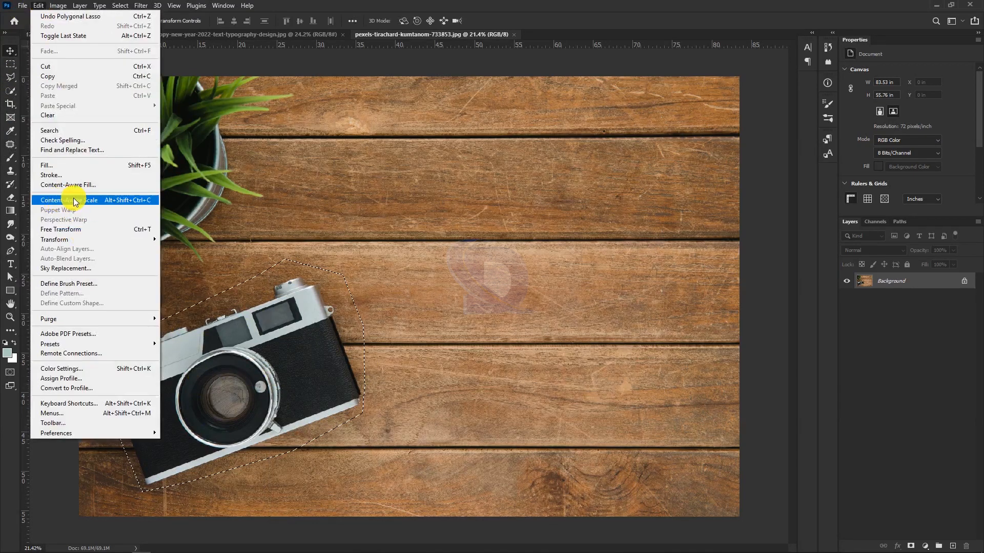
pyautogui.click(69, 188)
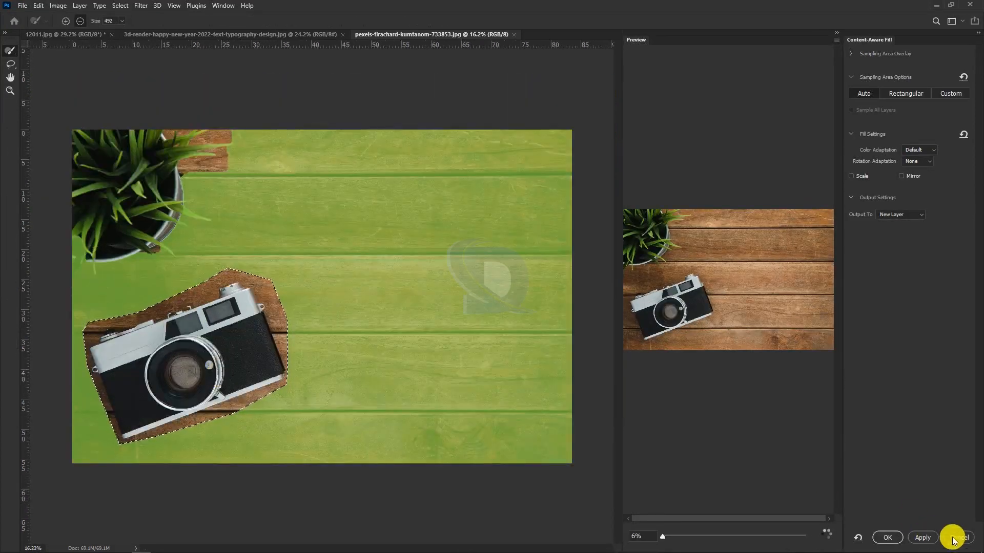
pyautogui.click(897, 539)
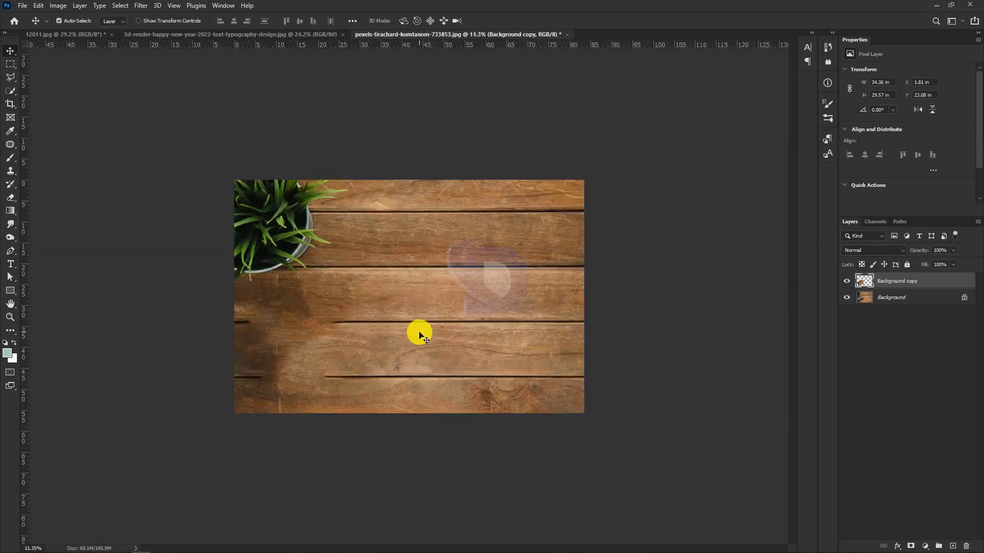
# - Switch to Notepad and add the line "yeah you can see the result how it works"
pyautogui.hotkey('alt', 'Tab')
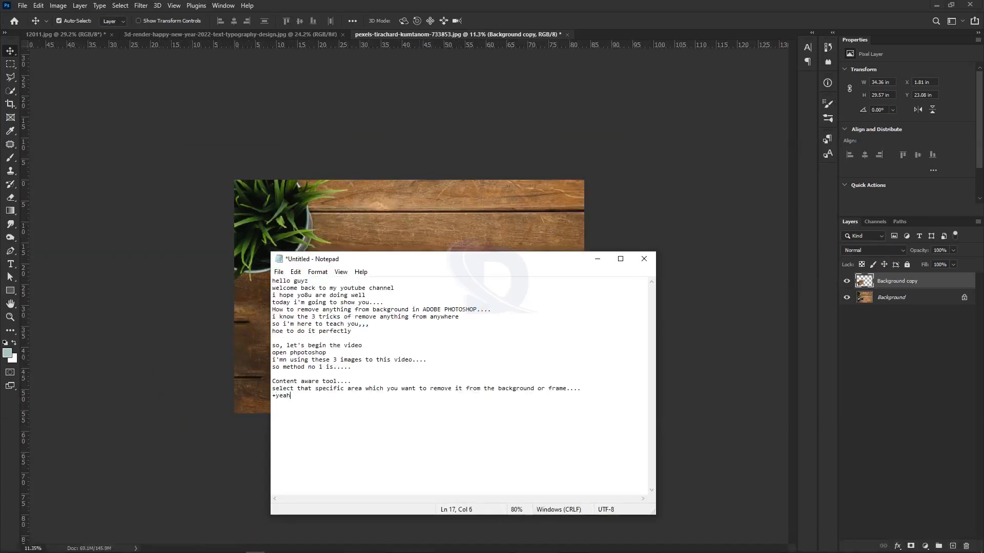
pyautogui.write('you can see ht')
pyautogui.press('Home')
pyautogui.press('Delete')
pyautogui.press('End')
pyautogui.write('res')
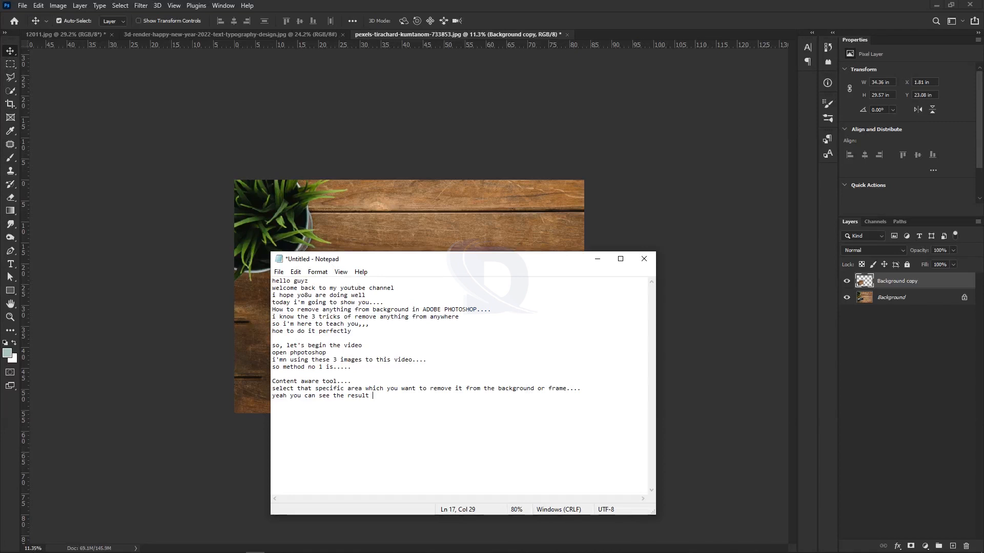
pyautogui.write('ult how it works')
pyautogui.press('Return')
# - Add the line "you can make selection from another tool avery tool works same like this"
pyautogui.write('you')
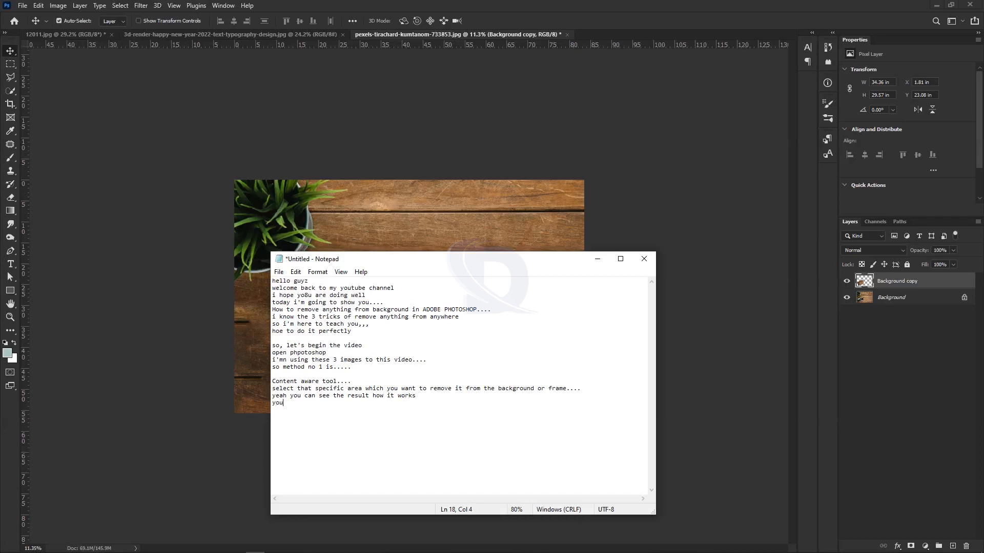
pyautogui.write(' can make selection froim another tool avery tool ')
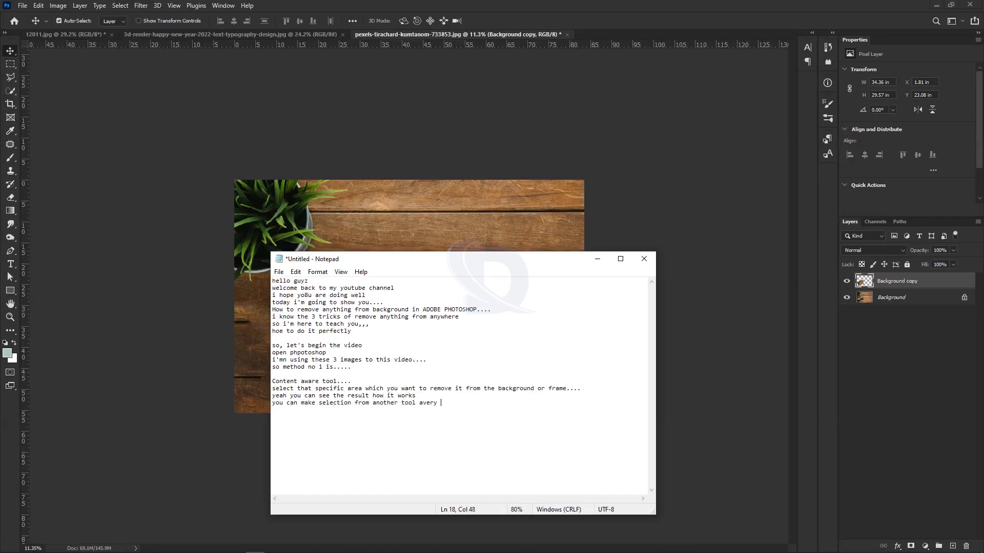
pyautogui.write('works same like this')
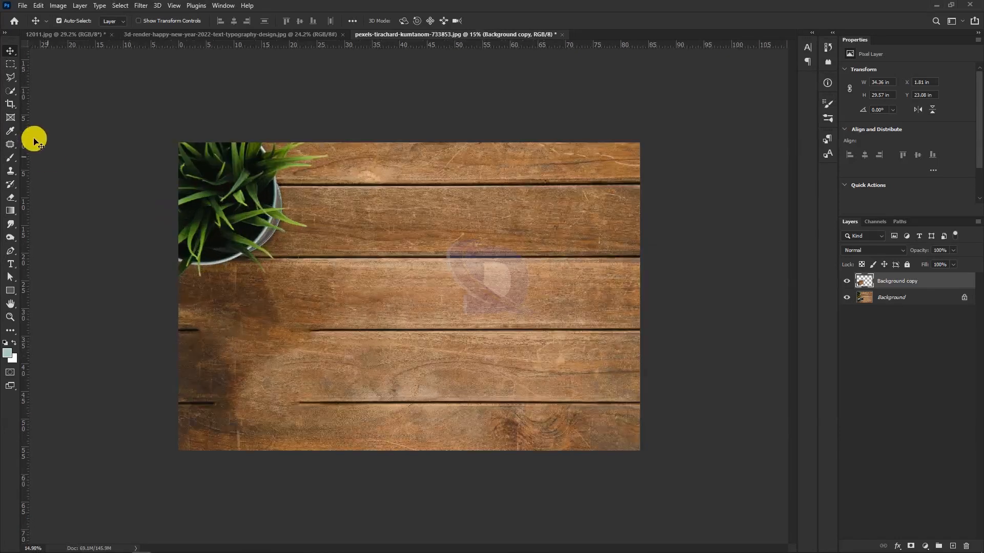
# - Switch to Photoshop, delete the filled Background copy layer and outline the camera freehand with the Lasso tool
pyautogui.click(10, 77)
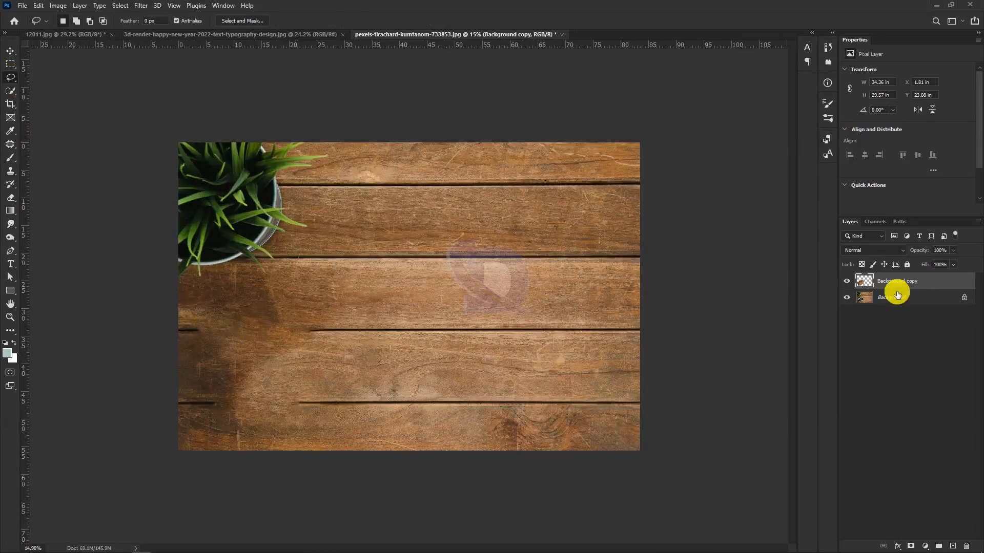
pyautogui.press('Delete')
pyautogui.moveTo(205, 395); pyautogui.dragTo(193, 337)
pyautogui.moveTo(288, 300)
pyautogui.mouseDown()
pyautogui.moveTo(359, 296)
pyautogui.moveTo(367, 368)
pyautogui.moveTo(286, 415)
pyautogui.moveTo(220, 385)
pyautogui.mouseUp()
# - Try a content-aware fill on the lassoed camera area, and undo both the fill and the selection
pyautogui.click(38, 6)
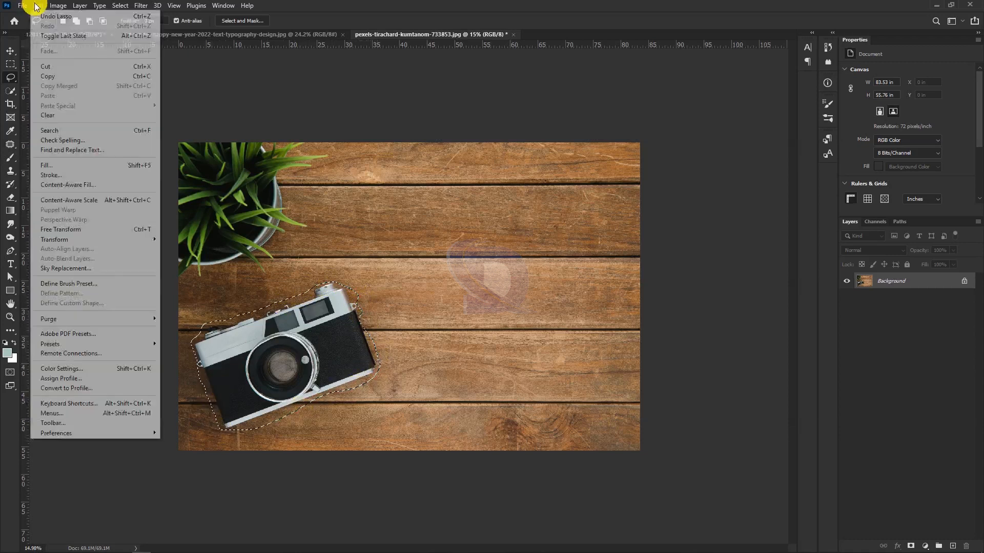
pyautogui.click(73, 157)
pyautogui.click(265, 87)
pyautogui.click(266, 87)
pyautogui.click(322, 89)
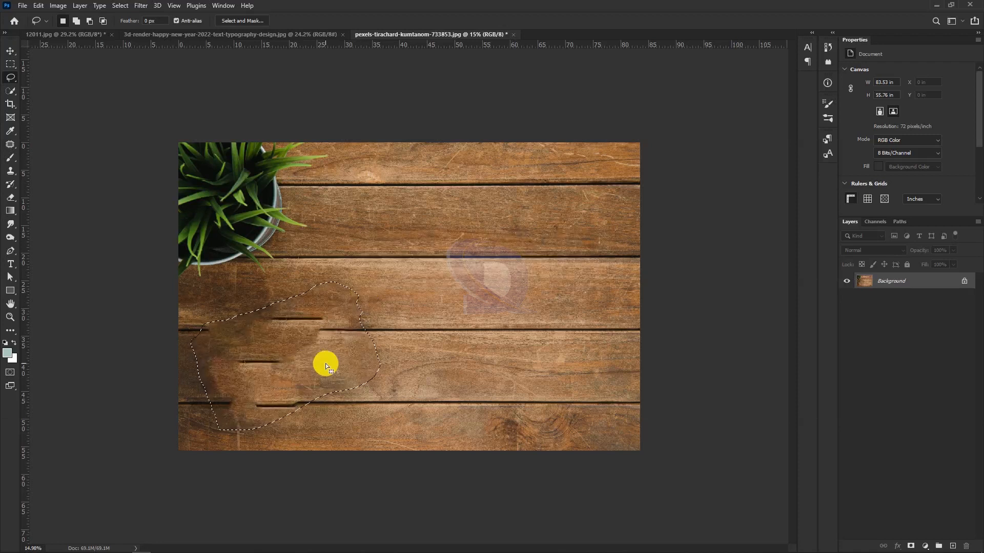
pyautogui.hotkey('ctrl', 'z')
pyautogui.hotkey('ctrl', 'z')
# - Switch to Notepad and add the lines "now move on 2nd Method" and "2nd method is cloning...."
pyautogui.click(265, 547)
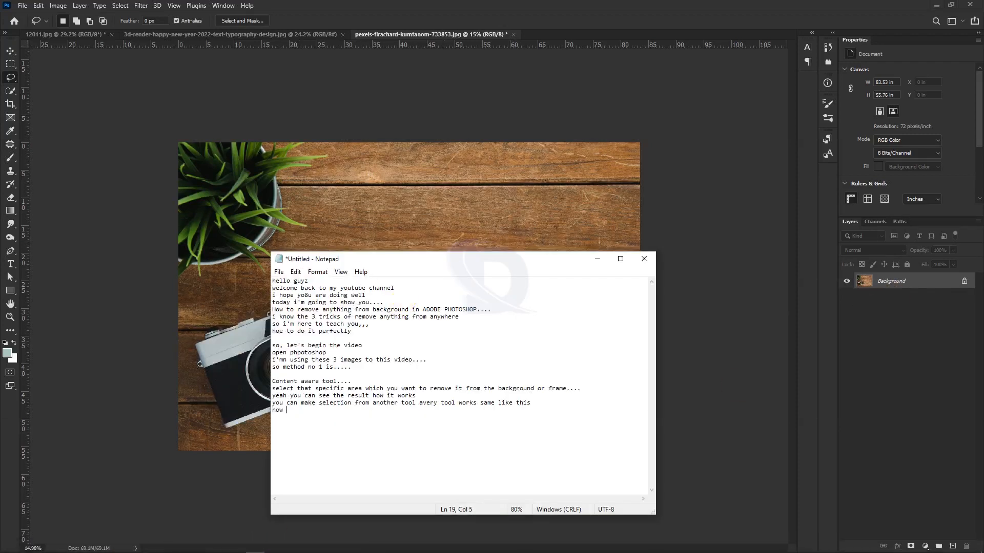
pyautogui.write('e on 2nd Method')
pyautogui.press('Return')
pyautogui.write('2nd method is cloning')
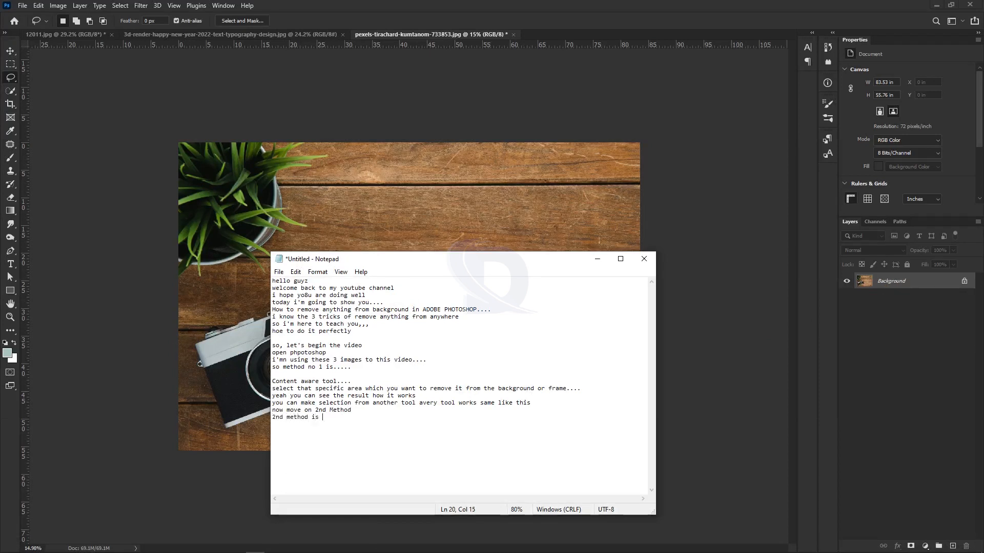
# - Switch to Photoshop and paint sampled wood over the camera's right part using the Clone Stamp with a 1000-pixel brush
pyautogui.click(346, 206)
pyautogui.rightClick(11, 171)
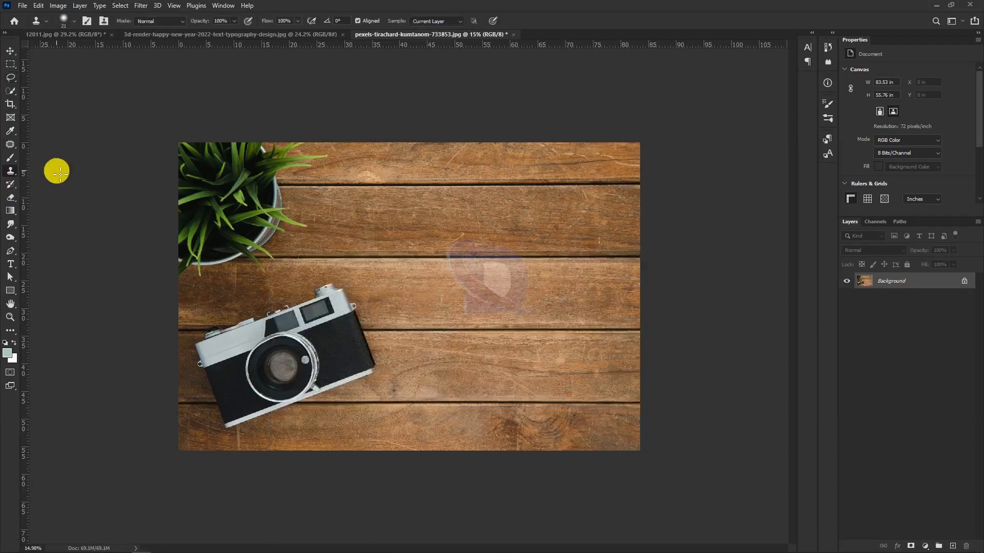
pyautogui.click(57, 171)
pyautogui.scroll(5, 390, 368)
pyautogui.keyDown('alt'); pyautogui.click(458, 289); pyautogui.keyUp('alt')
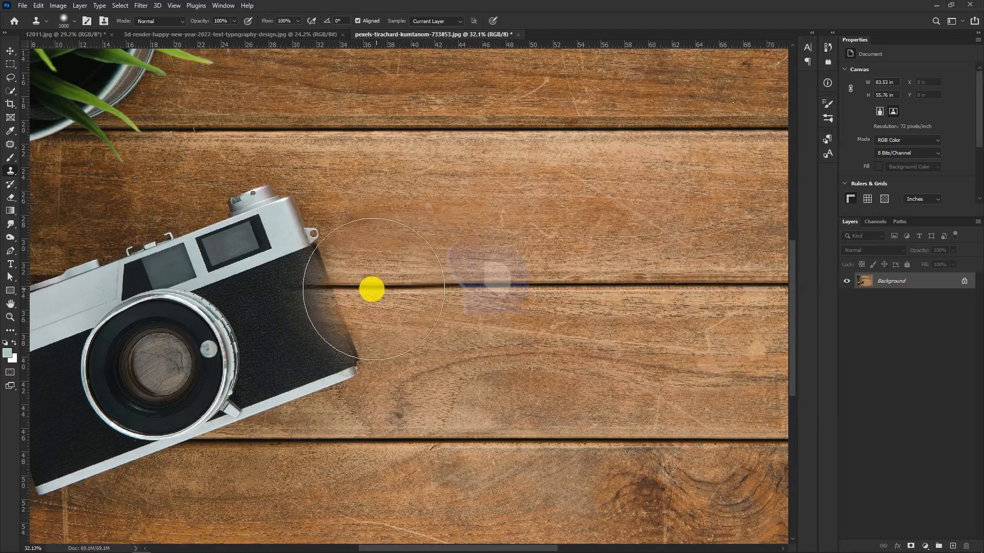
pyautogui.moveTo(338, 289)
pyautogui.mouseDown()
pyautogui.moveTo(246, 287)
pyautogui.moveTo(364, 272)
pyautogui.mouseUp()
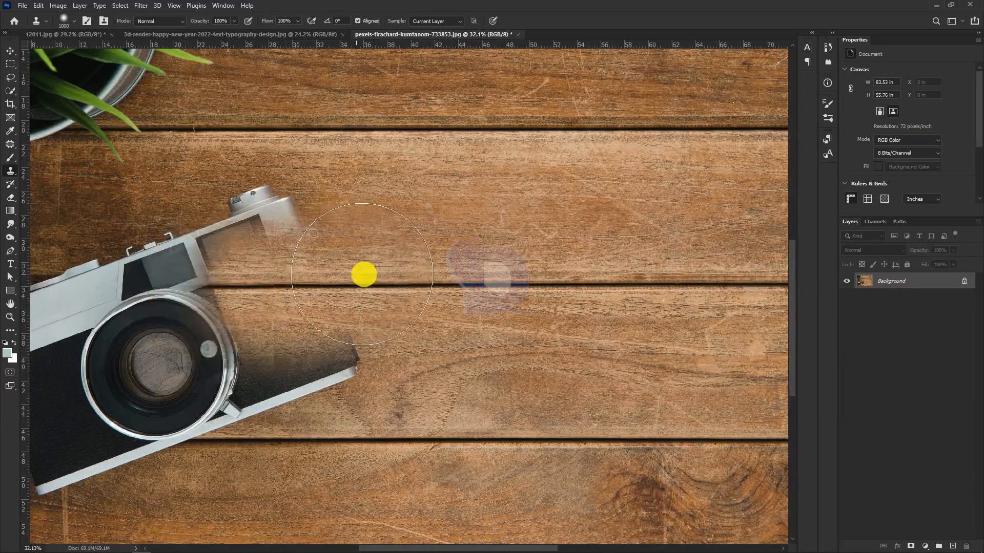
# - Resample the plank seam to the right and clone wood over the remaining left part of the camera
pyautogui.scroll(-2, 479, 282)
pyautogui.keyDown('alt'); pyautogui.click(520, 284); pyautogui.keyUp('alt')
pyautogui.moveTo(232, 285)
pyautogui.mouseDown()
pyautogui.moveTo(70, 286)
pyautogui.moveTo(343, 238)
pyautogui.moveTo(220, 242)
pyautogui.moveTo(362, 340)
pyautogui.moveTo(62, 347)
pyautogui.moveTo(369, 401)
pyautogui.moveTo(182, 401)
pyautogui.moveTo(196, 404)
pyautogui.moveTo(106, 421)
pyautogui.mouseUp()
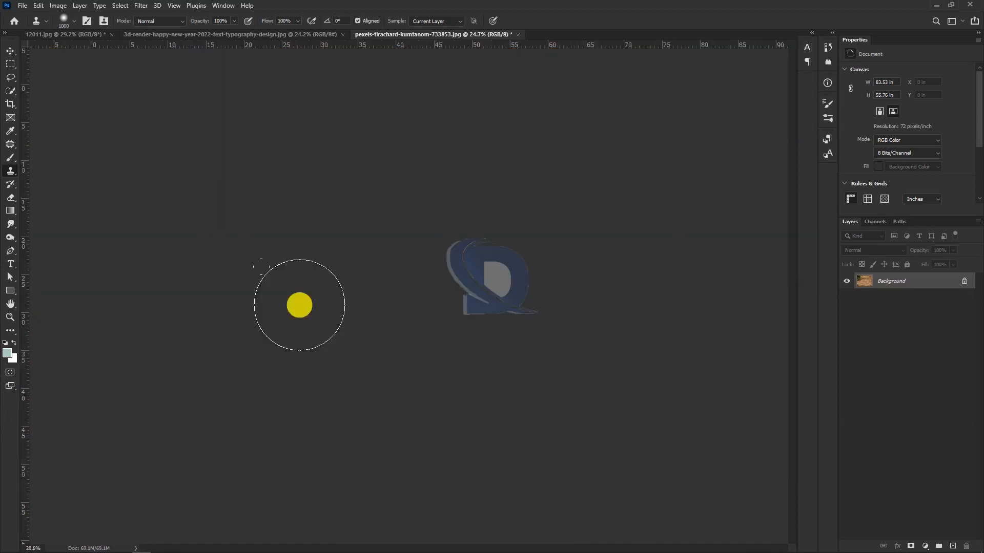
# - Switch to Notepad and add the lines "yeah boooom it's loook very great" and "it is very cool method.....\\"
pyautogui.click(304, 547)
pyautogui.write("boooom it's loook very great")
pyautogui.press('Return')
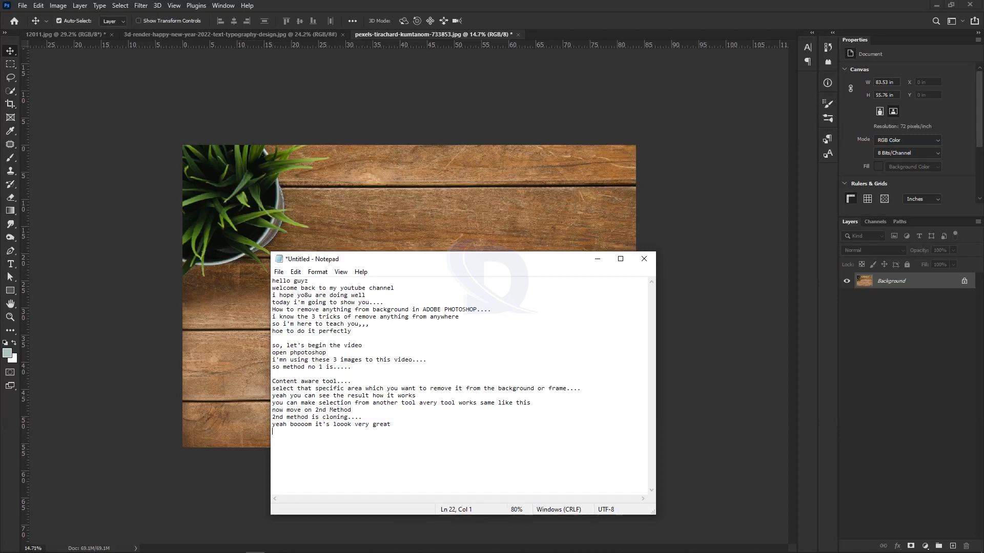
pyautogui.write('it is very cool method.....\\')
pyautogui.press('Return')
# - Switch to the happy-new-year-2022 image in Photoshop, outline the "HAPPY NEW YEAR" text with the Patch tool, and clear the selection
pyautogui.click(364, 202)
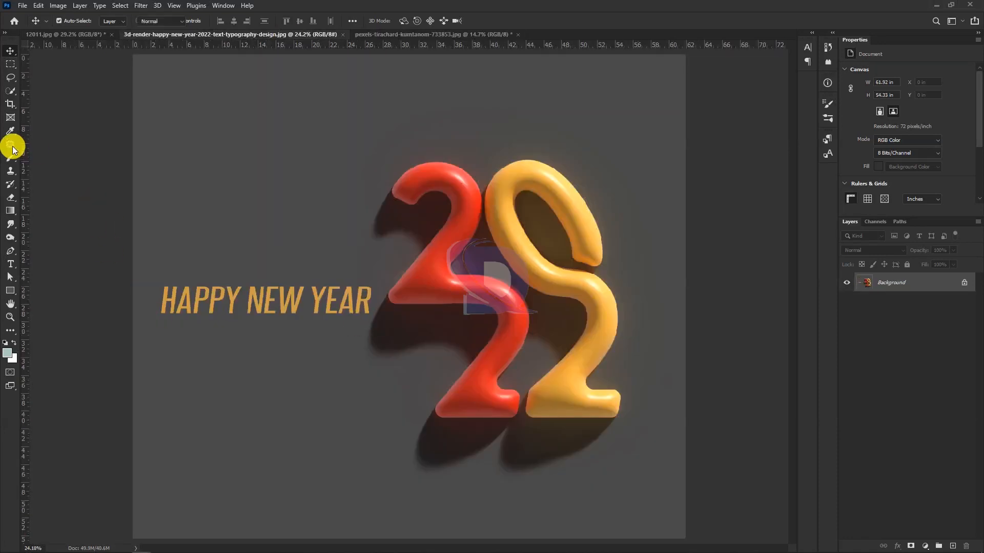
pyautogui.click(10, 145)
pyautogui.moveTo(148, 322)
pyautogui.mouseDown()
pyautogui.moveTo(227, 276)
pyautogui.moveTo(372, 275)
pyautogui.mouseUp()
pyautogui.hotkey('ctrl', 'd')
# - Try to cover the "HAPPY NEW YEAR" text with sampled grey background using a much smaller Clone Stamp brush, and undo the stroke
pyautogui.click(11, 171)
pyautogui.scroll(4, 208, 294)
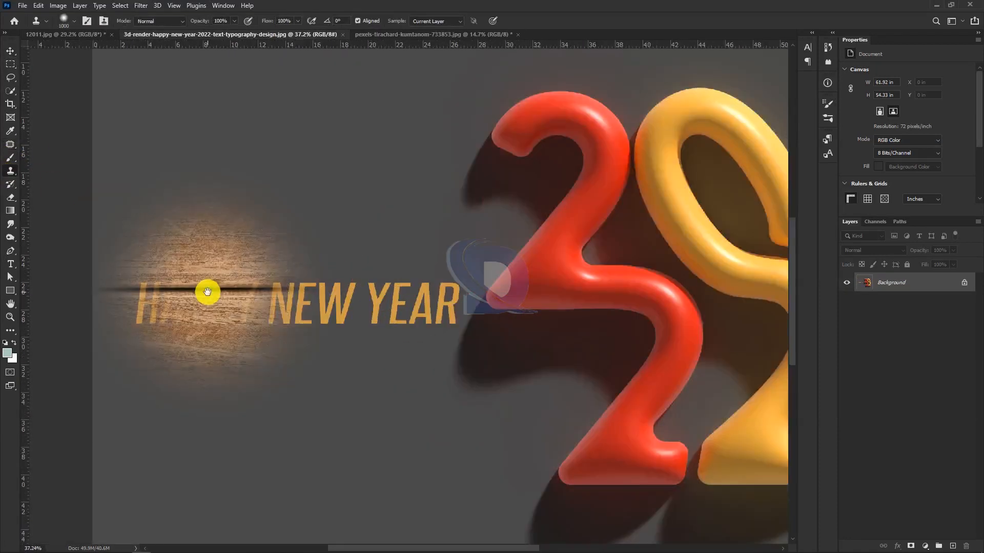
pyautogui.press('[')
pyautogui.press('[')
pyautogui.press('[')
pyautogui.press('[')
pyautogui.press('[')
pyautogui.press('[')
pyautogui.press('[')
pyautogui.press('[')
pyautogui.press('[')
pyautogui.press('[')
pyautogui.keyDown('alt'); pyautogui.click(255, 177); pyautogui.keyUp('alt')
pyautogui.moveTo(155, 278)
pyautogui.mouseDown()
pyautogui.moveTo(223, 281)
pyautogui.moveTo(232, 309)
pyautogui.moveTo(145, 313)
pyautogui.moveTo(278, 322)
pyautogui.moveTo(366, 308)
pyautogui.mouseUp()
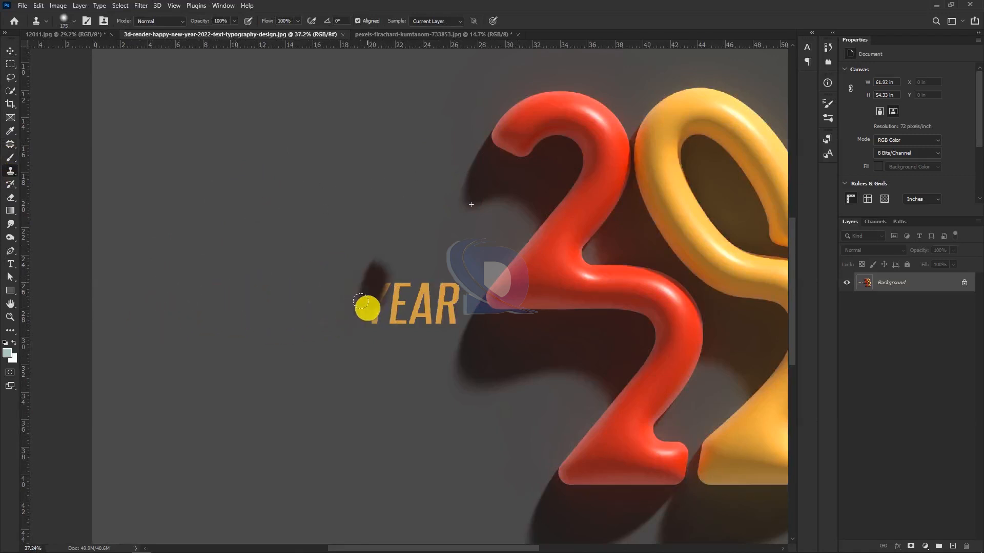
pyautogui.hotkey('ctrl', 'z')
# - Duplicate the Background layer and fit the whole image in view with the Move tool active
pyautogui.hotkey('ctrl', 'j')
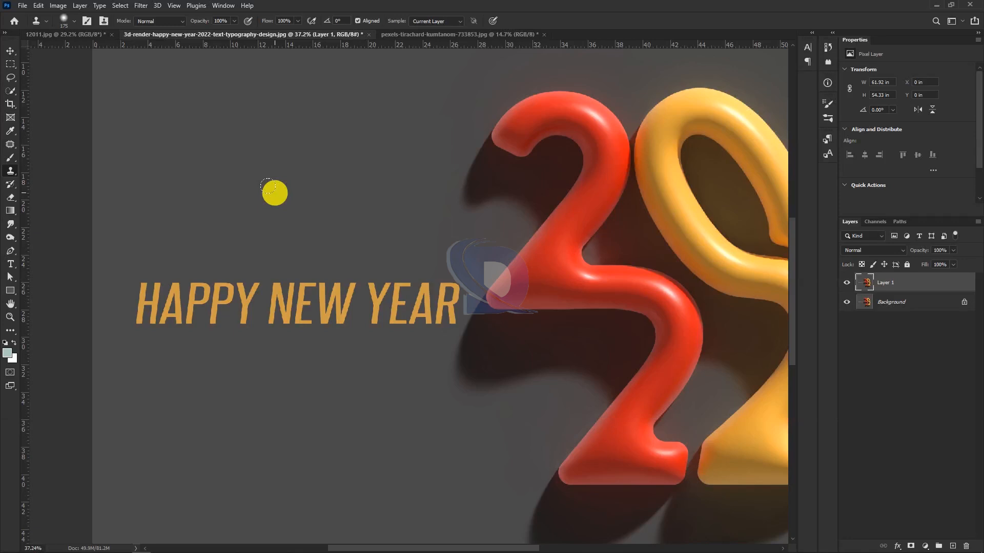
pyautogui.press('v')
pyautogui.hotkey('ctrl', '0')
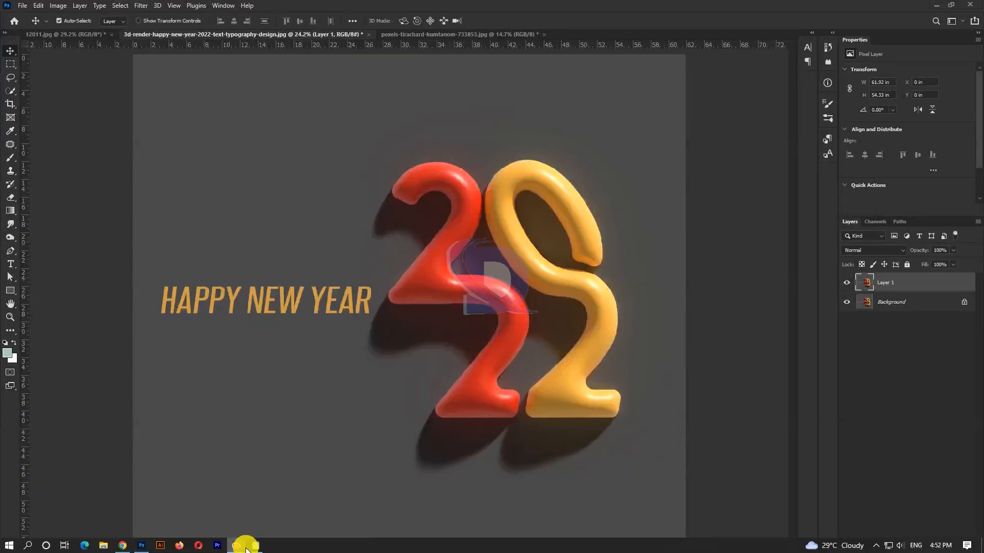
# - Switch to Notepad and add the lines "now 2nd method is also very easy" and "select patch tool"
pyautogui.click(248, 545)
pyautogui.write('now 2nd method i')
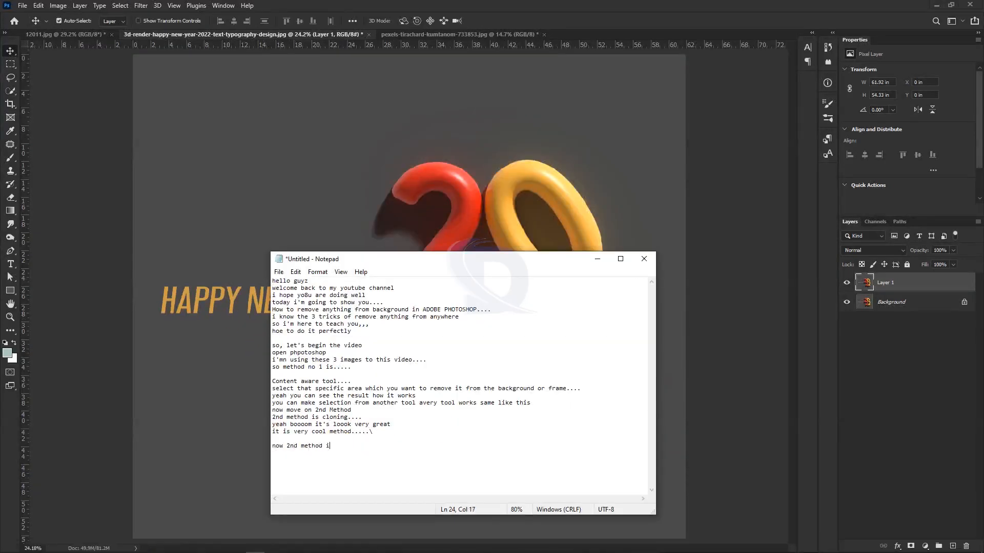
pyautogui.write('s aldo very eas')
pyautogui.write('select patch tool')
# - Switch to Photoshop and remove the "HAPPY NEW YEAR" text with the Patch Tool, sampling the plain grey area above it, and deselect
pyautogui.click(10, 145)
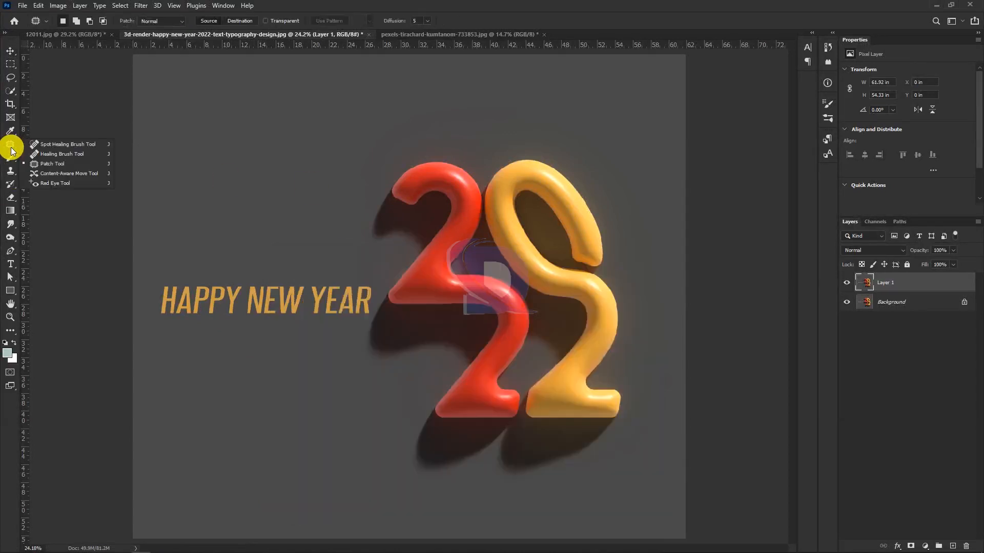
pyautogui.click(52, 165)
pyautogui.moveTo(190, 319)
pyautogui.mouseDown()
pyautogui.moveTo(298, 280)
pyautogui.moveTo(193, 320)
pyautogui.mouseUp()
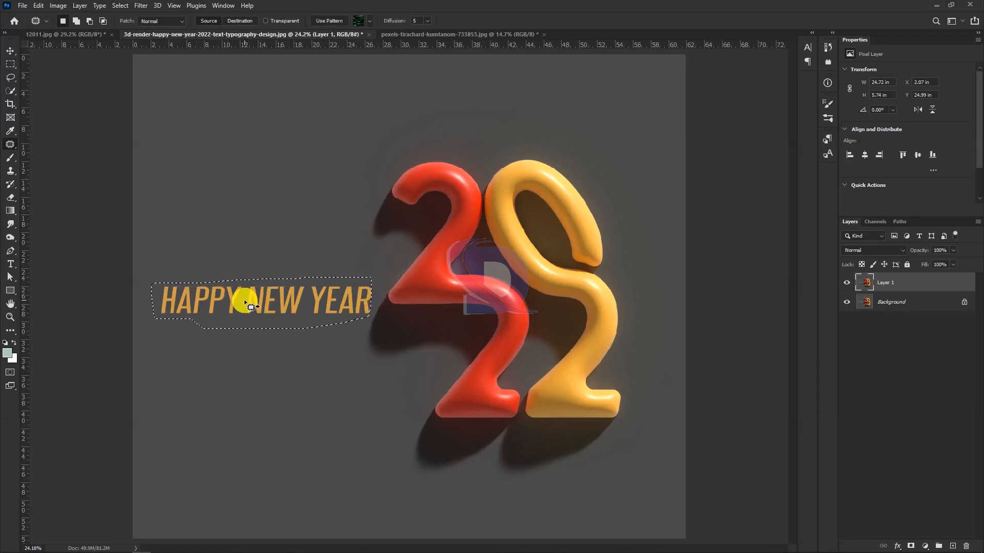
pyautogui.moveTo(246, 299); pyautogui.dragTo(241, 262)
pyautogui.hotkey('ctrl', 'd')
# - Switch to Notepad and add the line "and then drag their place where you can replace the image"
pyautogui.click(263, 540)
pyautogui.press('Return')
pyautogui.write('and then')
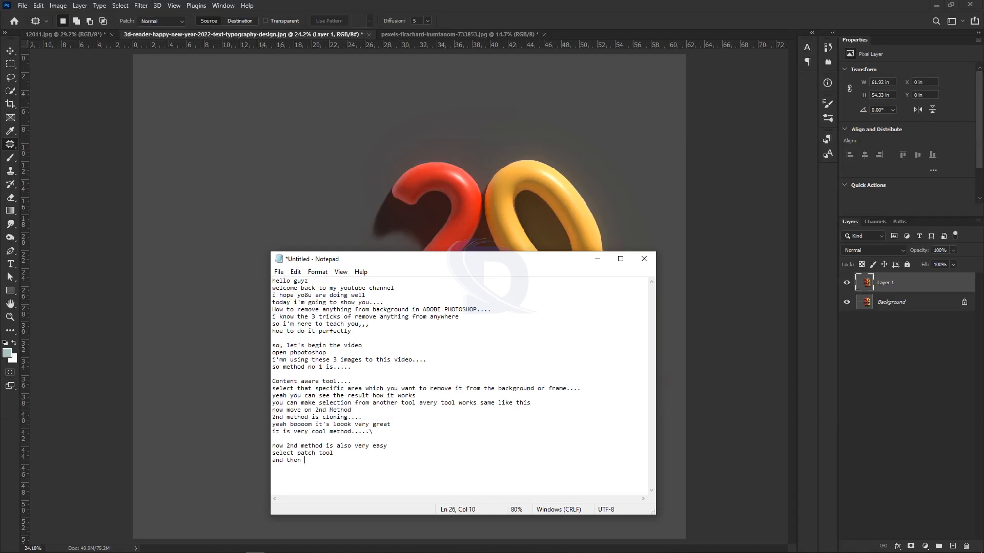
pyautogui.write('drag their place where')
pyautogui.write('you can replace the ')
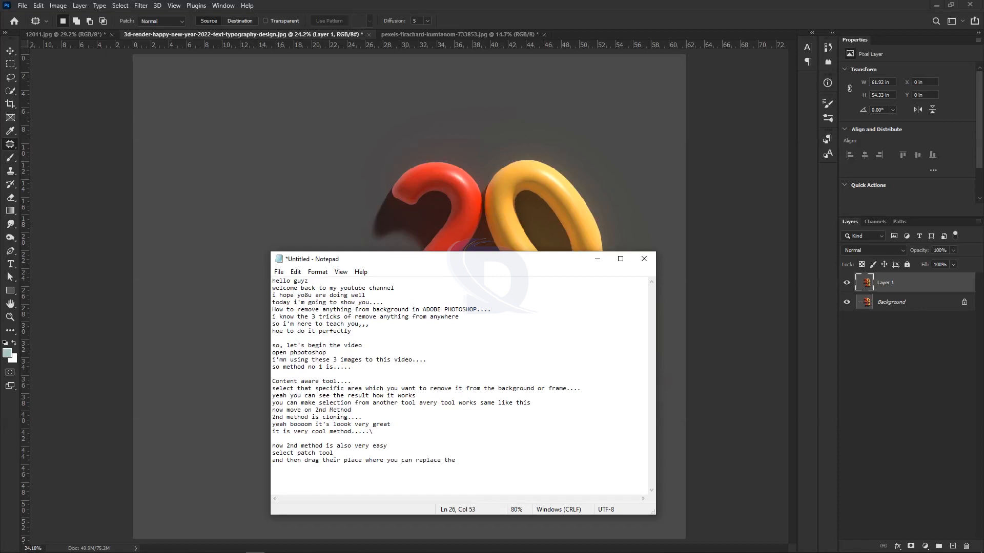
pyautogui.write('imnage')
pyautogui.press('Left')
pyautogui.press('Left')
pyautogui.press('Left')
pyautogui.press('BackSpace')
# - Add the line "yeah that's it guyz next method is not professional but we ca use it sometimes it works better other then methods which i show you"
pyautogui.press('Return')
pyautogui.write("yeah that's it guyz next method is ")
pyautogui.write('al')
pyautogui.press('BackSpace')
pyautogui.press('BackSpace')
pyautogui.write('not professional but we ca use it')
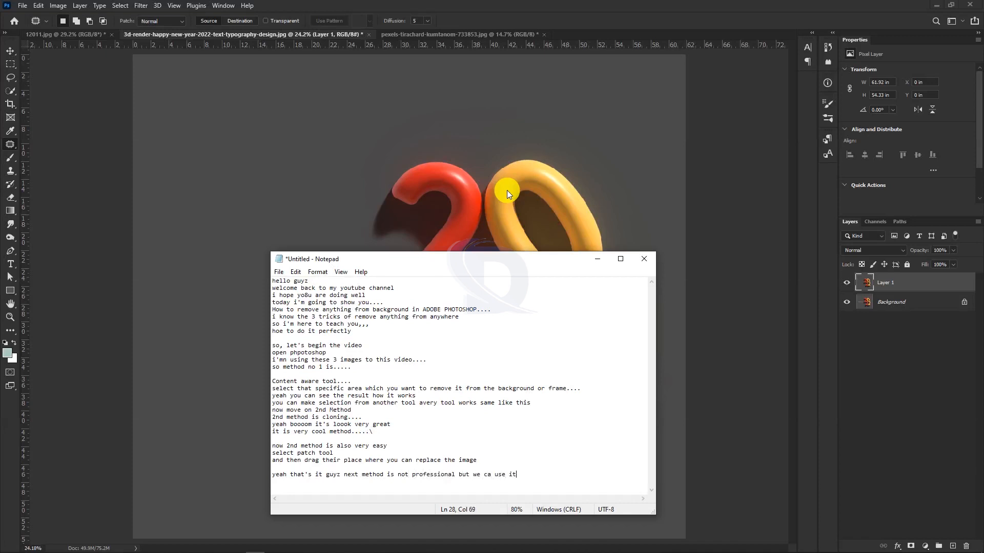
pyautogui.write(' sometimes it wokrks better other then methods which i show you')
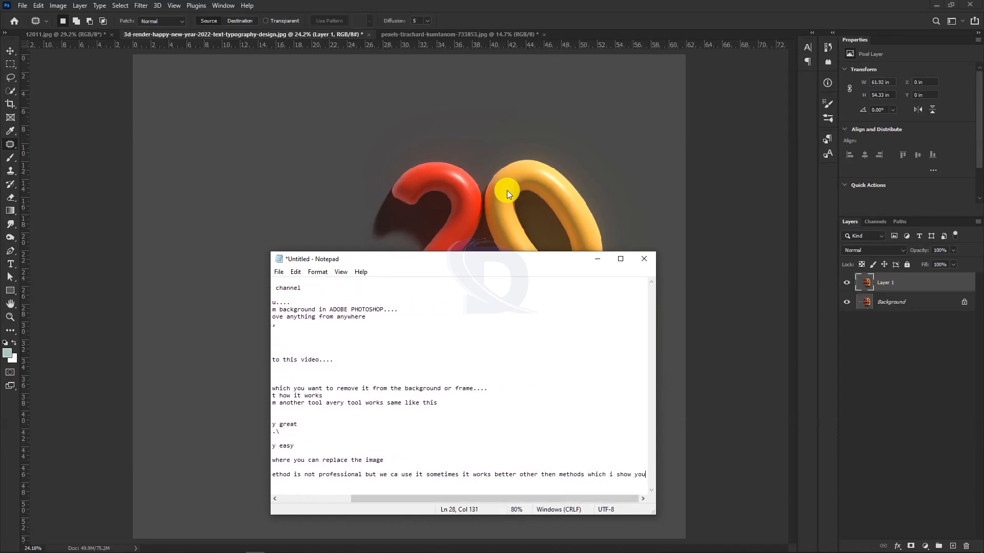
pyautogui.press('Return')
# - Switch to the 12011.jpg image in Photoshop and select the coffee cup and saucer with the Rectangular Marquee tool
pyautogui.click(506, 190)
pyautogui.rightClick(10, 64)
pyautogui.click(65, 59)
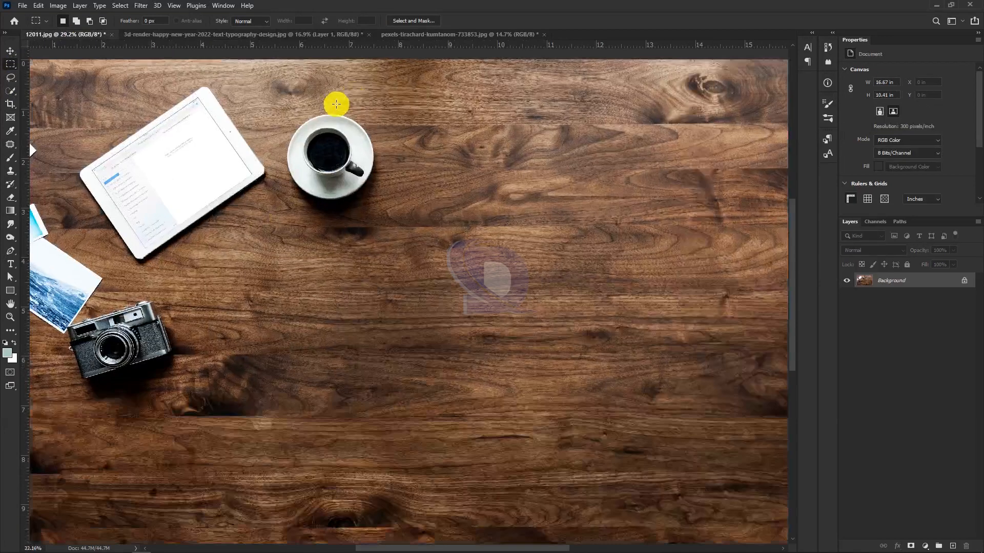
pyautogui.moveTo(240, 119); pyautogui.dragTo(410, 316)
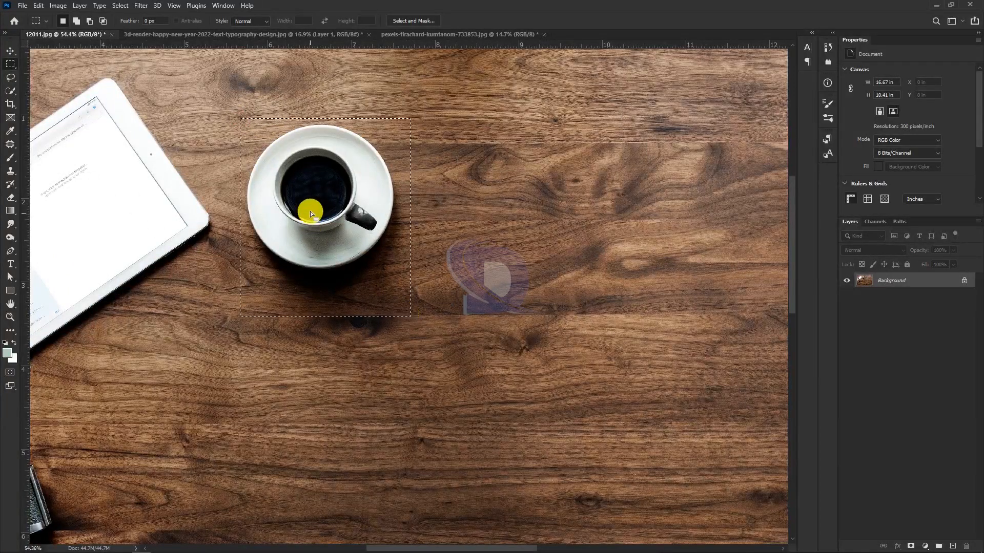
pyautogui.rightClick(318, 168)
pyautogui.click(279, 168)
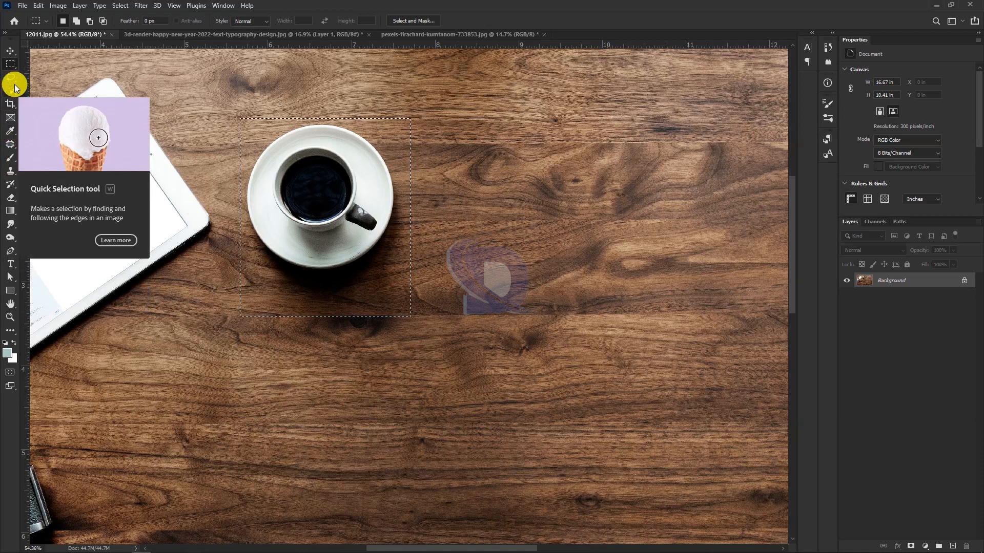
# - Replace the selected coffee cup with surrounding wood using Content-Aware Fill, output to a new layer with automatic sampling, and deselect
pyautogui.click(39, 5)
pyautogui.click(75, 185)
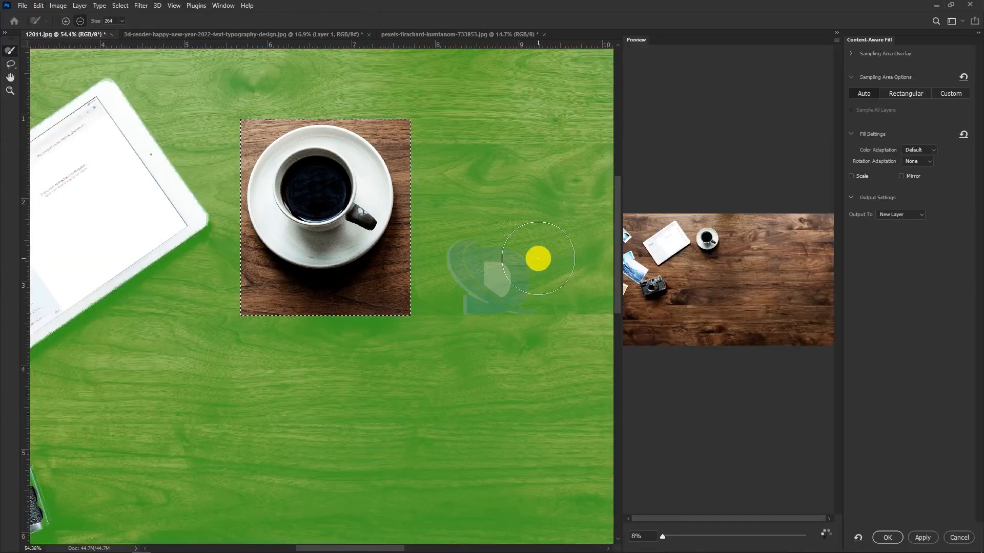
pyautogui.click(958, 537)
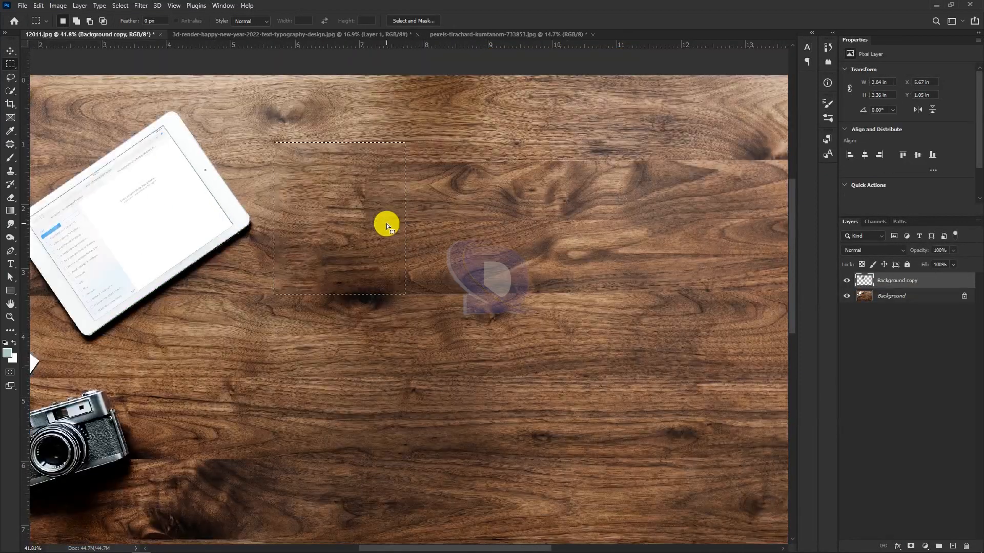
pyautogui.hotkey('ctrl', 'd')
# - Outline the camera with the Lasso tool, replace it using a content-aware fill on the Background copy layer, and deselect
pyautogui.scroll(-5, 342, 254)
pyautogui.scroll(4, 286, 312)
pyautogui.moveTo(69, 310); pyautogui.dragTo(134, 285)
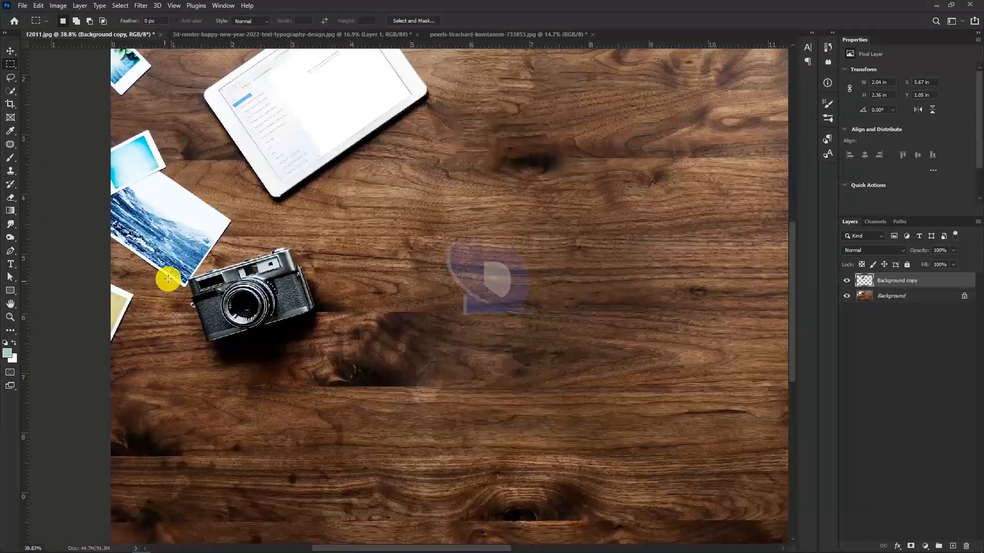
pyautogui.press('l')
pyautogui.moveTo(198, 309)
pyautogui.mouseDown()
pyautogui.moveTo(185, 281)
pyautogui.moveTo(262, 254)
pyautogui.moveTo(314, 322)
pyautogui.moveTo(192, 307)
pyautogui.mouseUp()
pyautogui.click(45, 10)
pyautogui.click(71, 183)
pyautogui.click(325, 88)
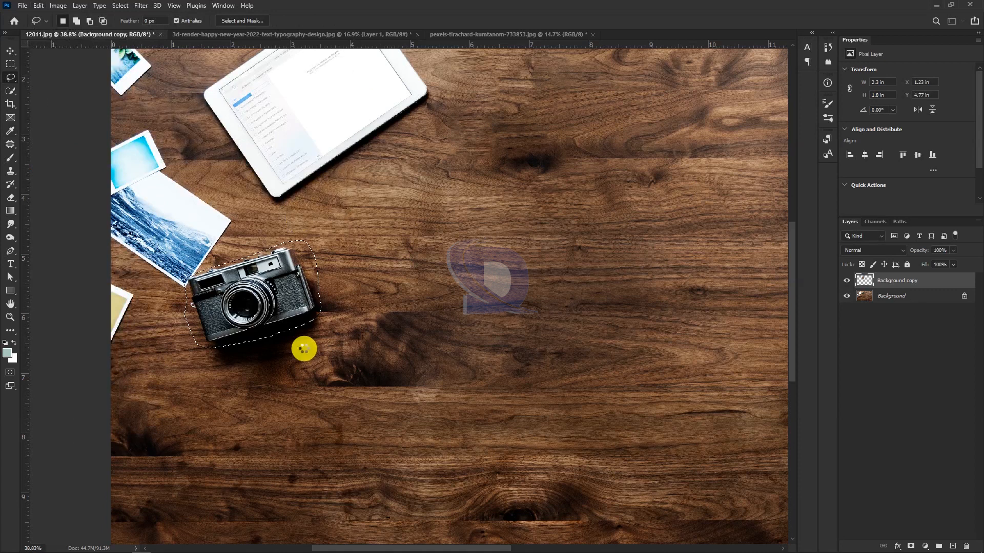
pyautogui.hotkey('ctrl', 'd')
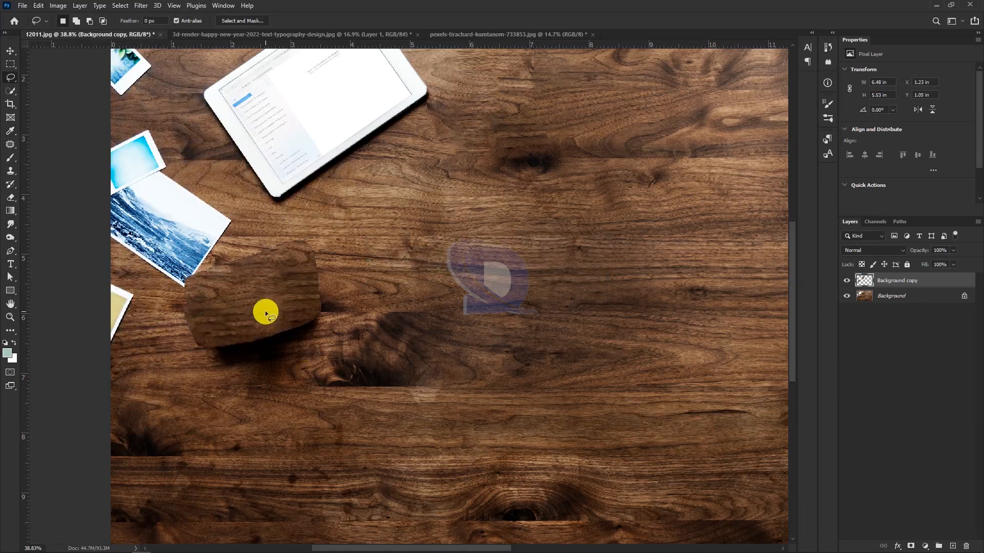
# - Switch to Notepad and add the line "yes you can see the difference in this two process" followed by blank lines
pyautogui.click(255, 544)
pyautogui.write('yes you can see the diffe')
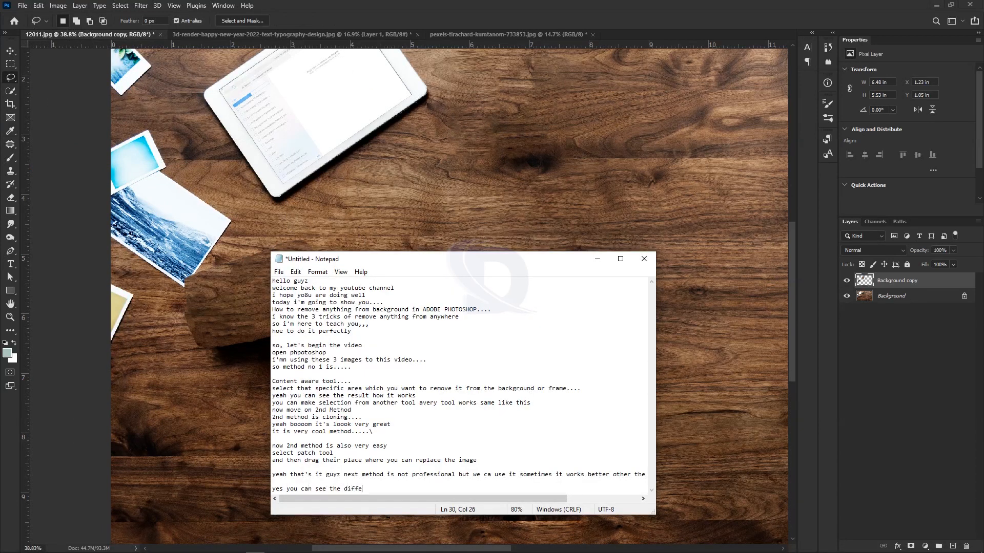
pyautogui.write('rence in this two process')
pyautogui.press('Return')
pyautogui.press('Return')
pyautogui.press('Return')
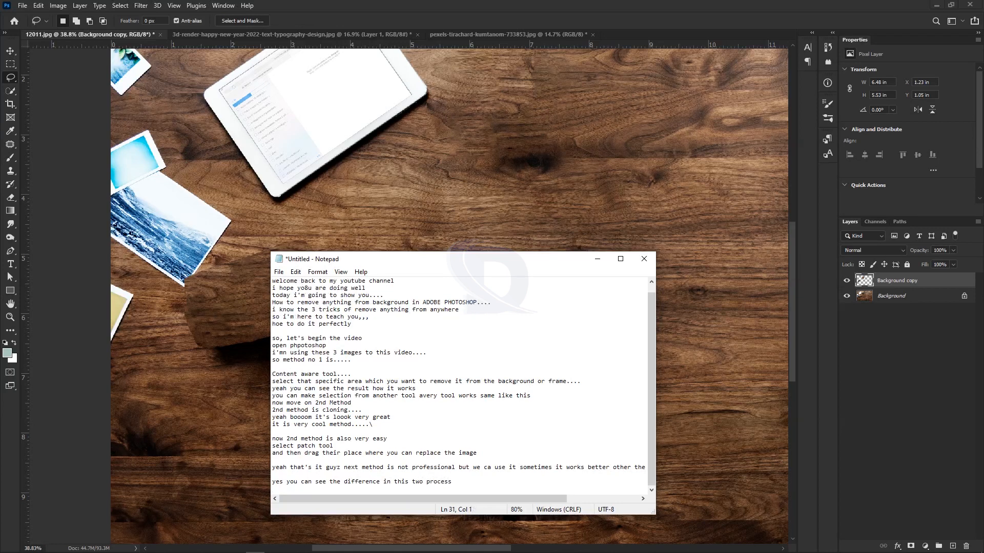
# - Add the closing lines "yeah that't it for the video guyz" and "thanks for watching", and return to Photoshop
pyautogui.write('yeah that')
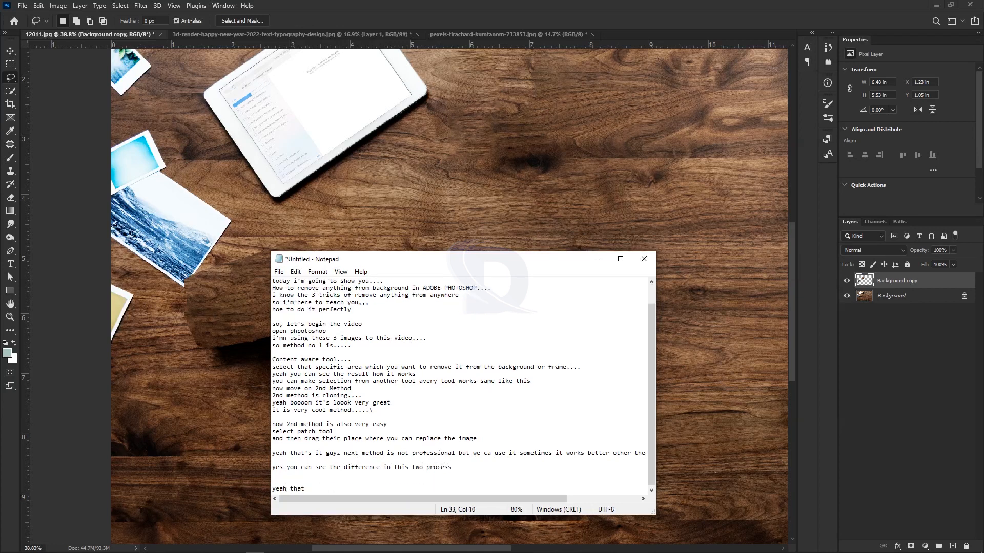
pyautogui.write("'t it for the video guyz")
pyautogui.press('Return')
pyautogui.press('Return')
pyautogui.press('Return')
pyautogui.press('Return')
pyautogui.write('thanks for watching')
pyautogui.press('Return')
pyautogui.click(143, 371)
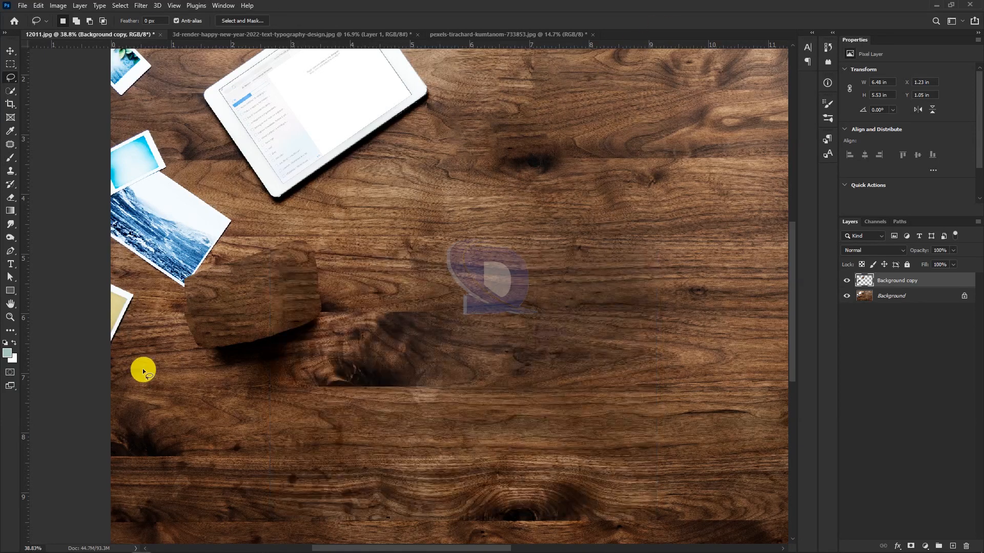